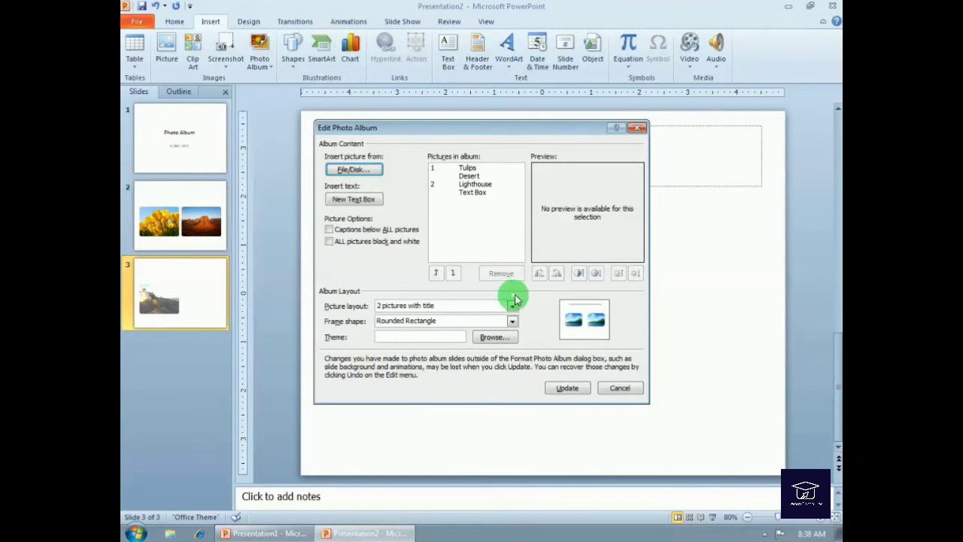
- Set the photo album's picture layout to Fit to slide
{"action": "left_click", "coordinate": [512, 305]}
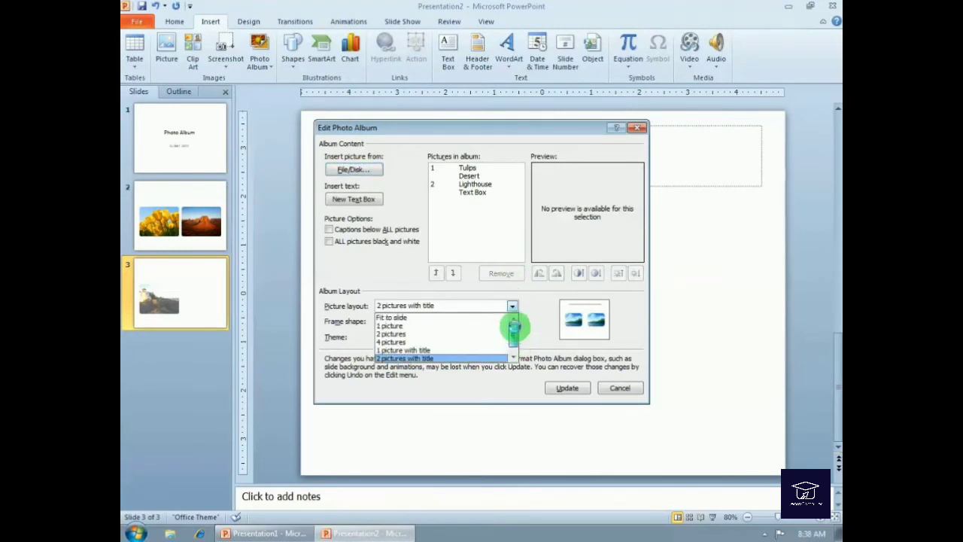
{"action": "left_click", "coordinate": [432, 317]}
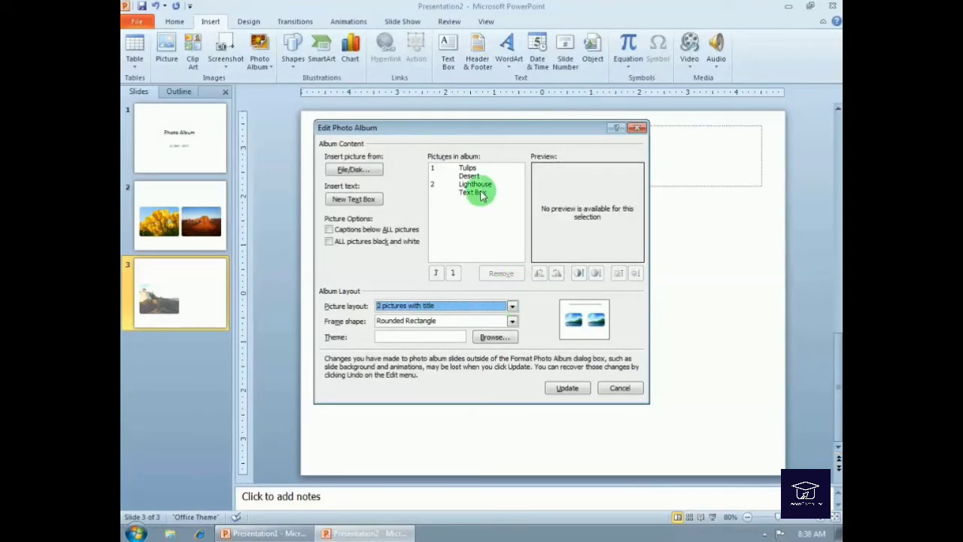
{"action": "left_click", "coordinate": [455, 305]}
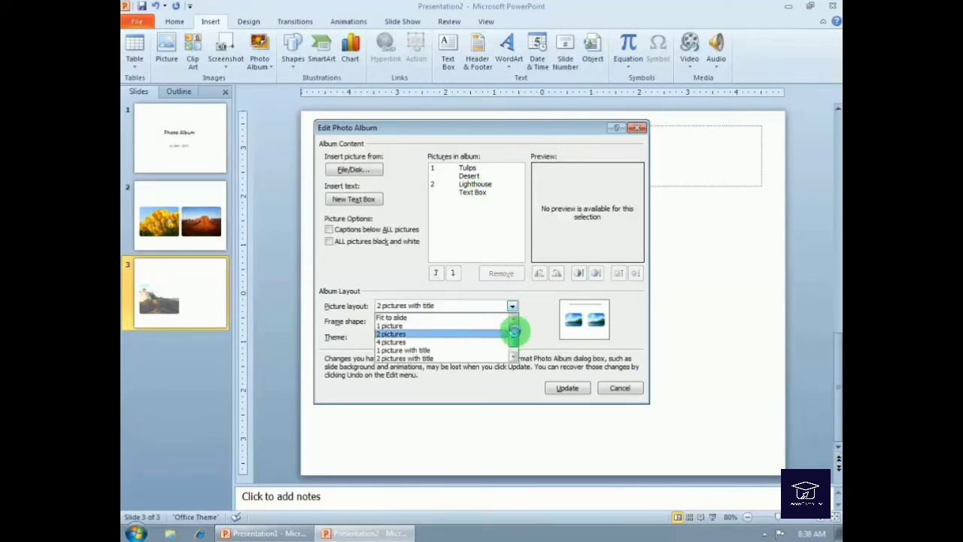
{"action": "left_click", "coordinate": [453, 317]}
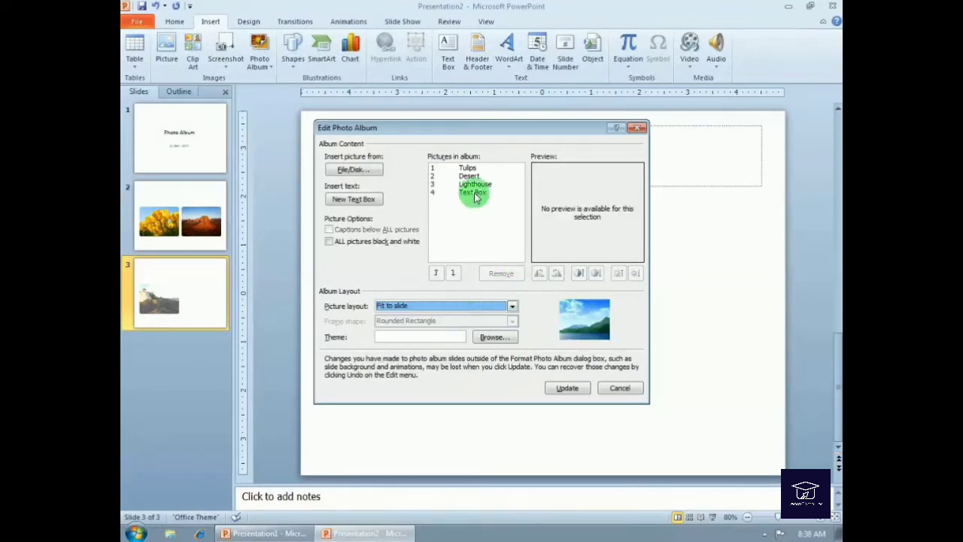
- Remove the text box from the album list and insert a new text box after Desert
{"action": "left_click", "coordinate": [470, 192]}
{"action": "left_click", "coordinate": [501, 273]}
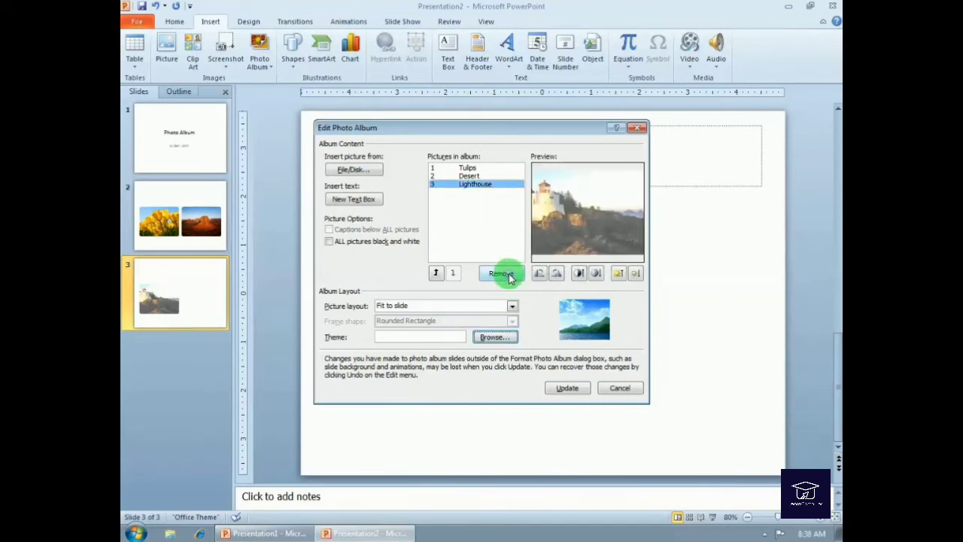
{"action": "left_click", "coordinate": [469, 175]}
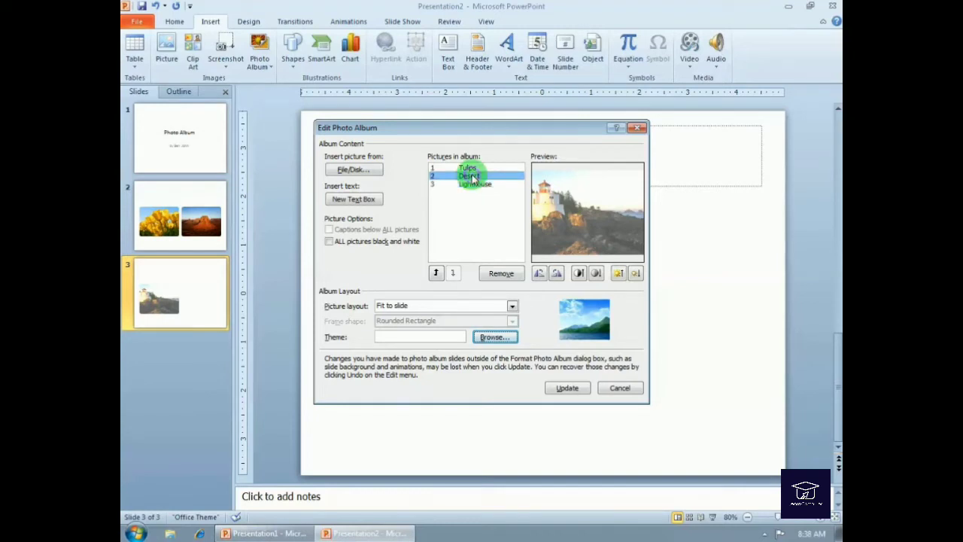
{"action": "left_click", "coordinate": [352, 200]}
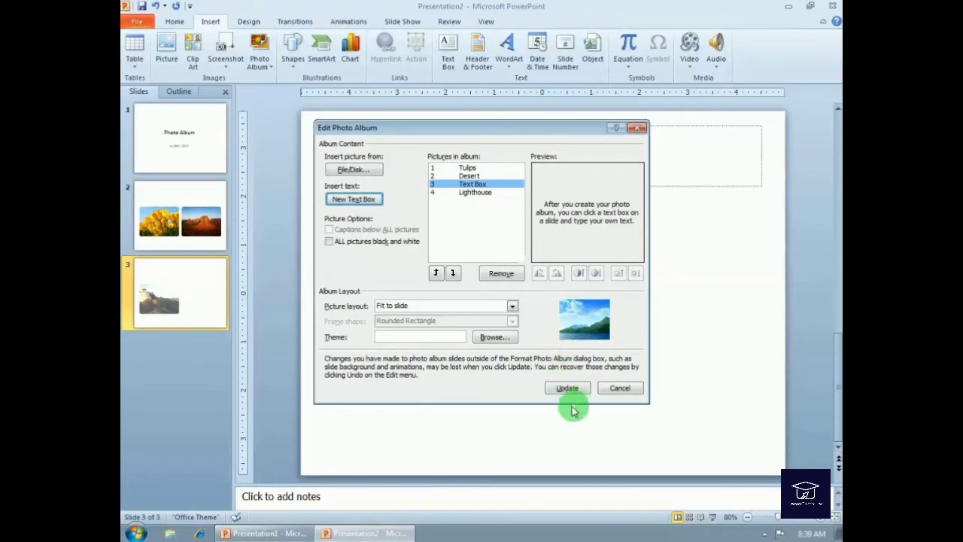
- Open the theme browser and browse the available document themes
{"action": "left_click", "coordinate": [495, 337]}
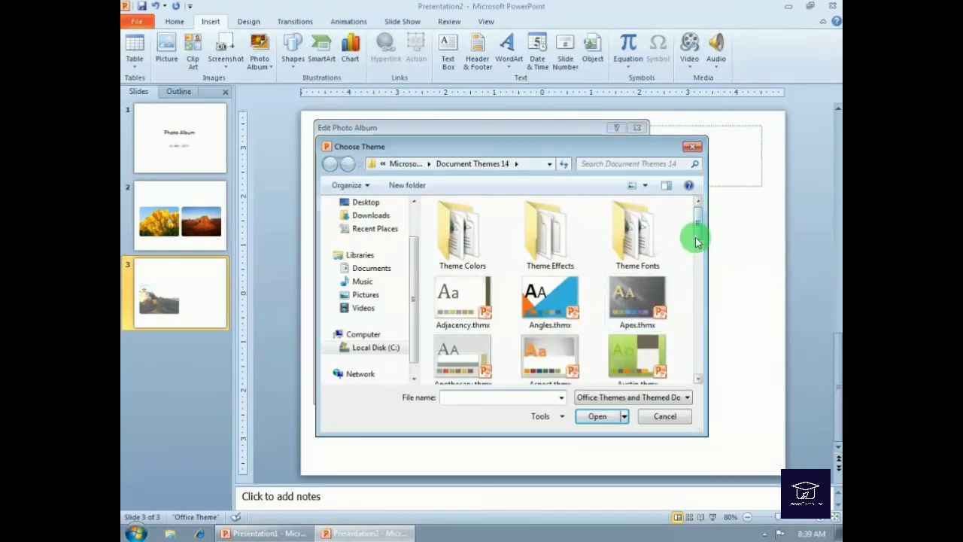
{"action": "left_click", "coordinate": [640, 297]}
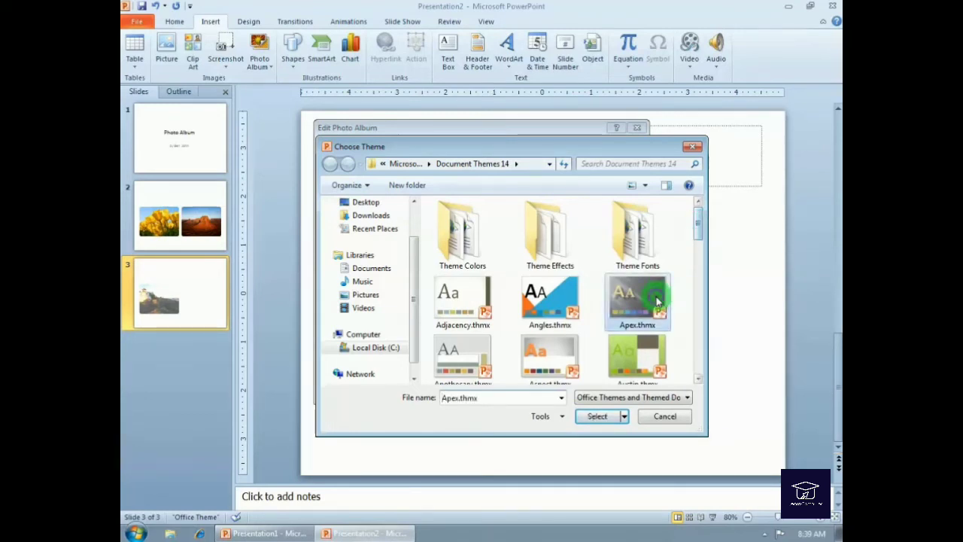
{"action": "left_click_drag", "start_coordinate": [697, 212], "coordinate": [701, 233]}
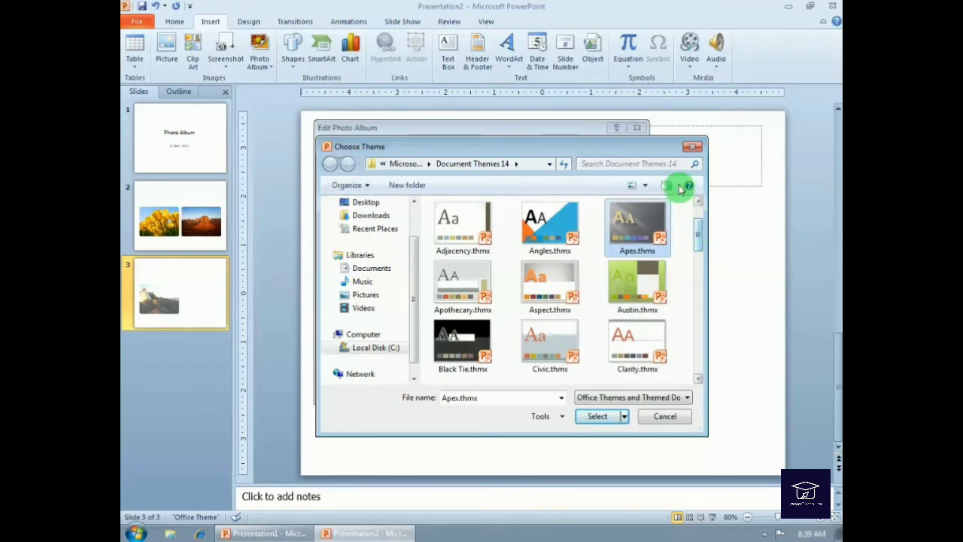
- Switch the theme file list to Details view and back to Large Icons
{"action": "left_click", "coordinate": [644, 188]}
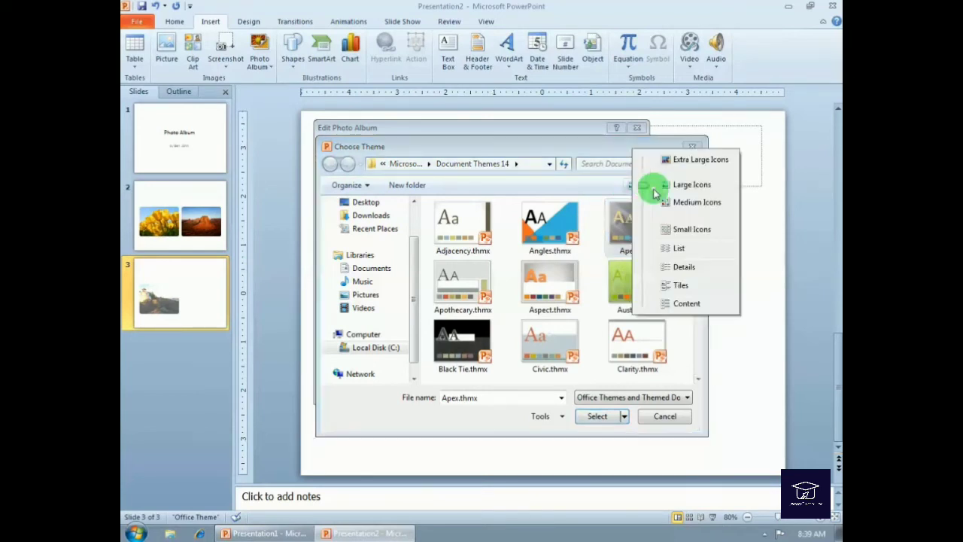
{"action": "left_click", "coordinate": [681, 268]}
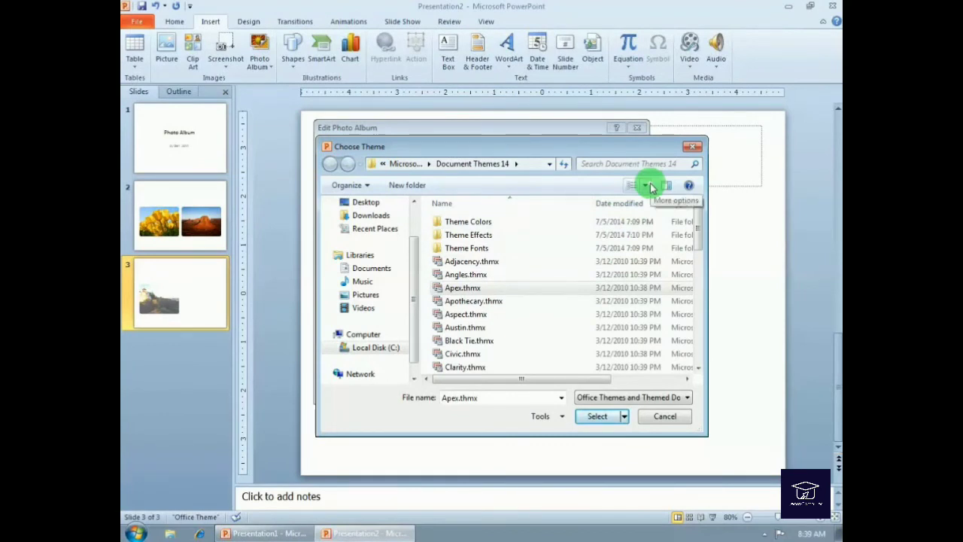
{"action": "left_click", "coordinate": [477, 275]}
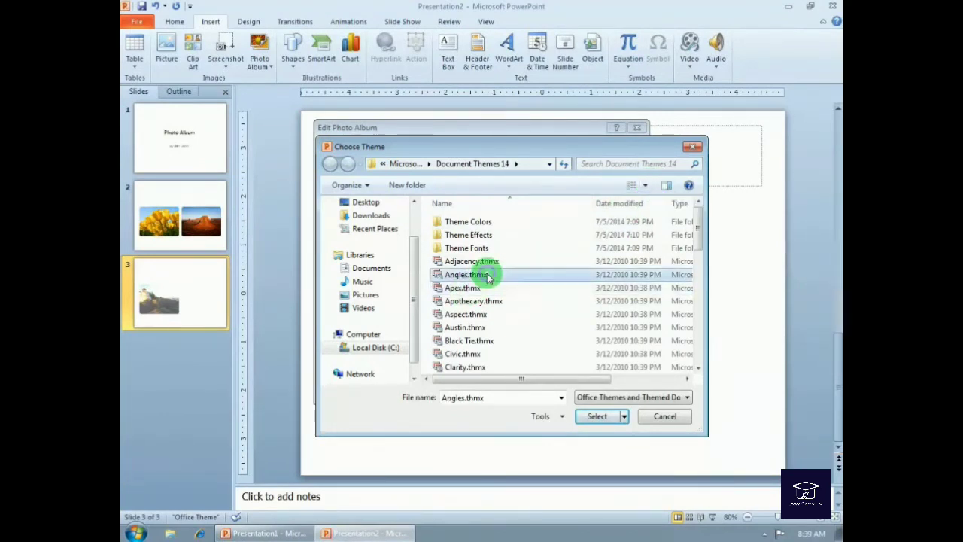
{"action": "left_click", "coordinate": [644, 186]}
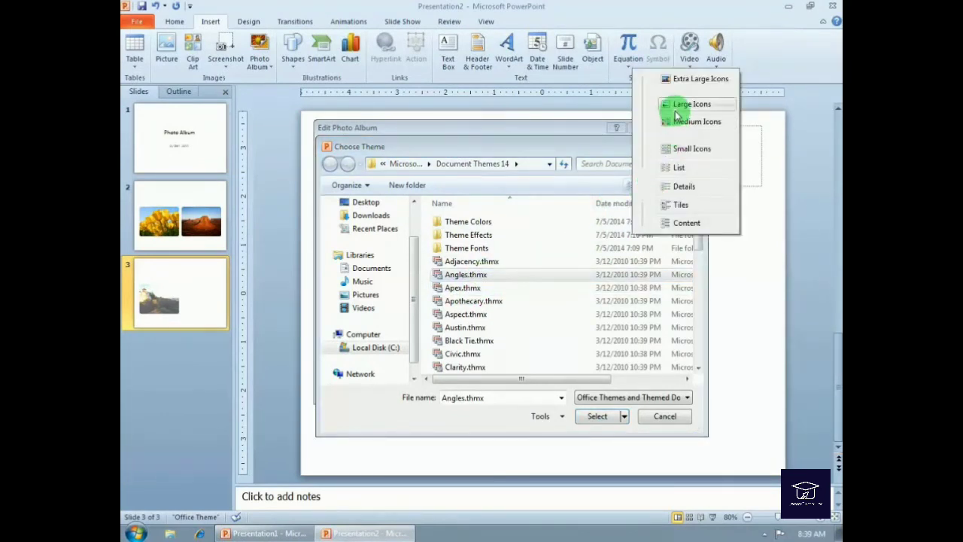
{"action": "left_click", "coordinate": [681, 104]}
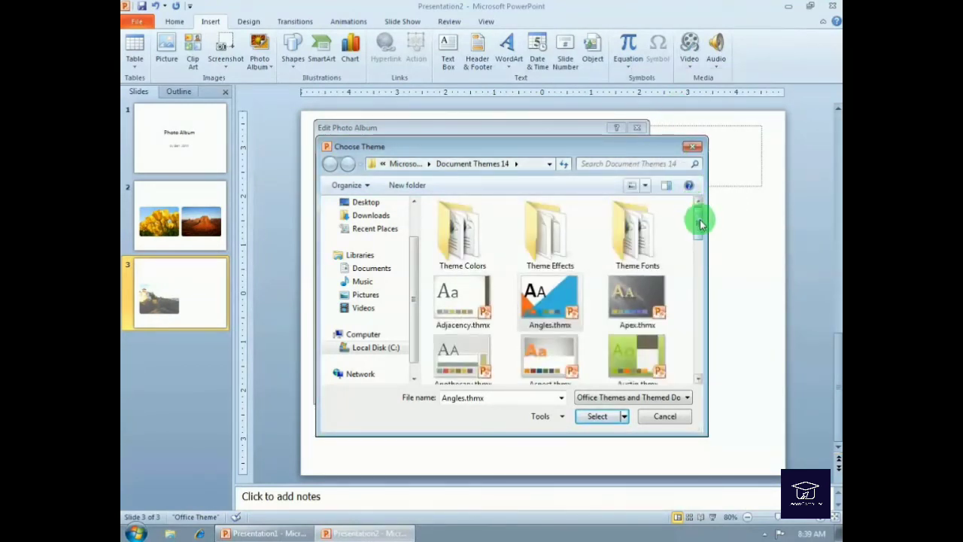
- Select the Elemental theme and update the photo album
{"action": "left_click_drag", "start_coordinate": [700, 222], "coordinate": [703, 269]}
{"action": "left_click", "coordinate": [638, 260]}
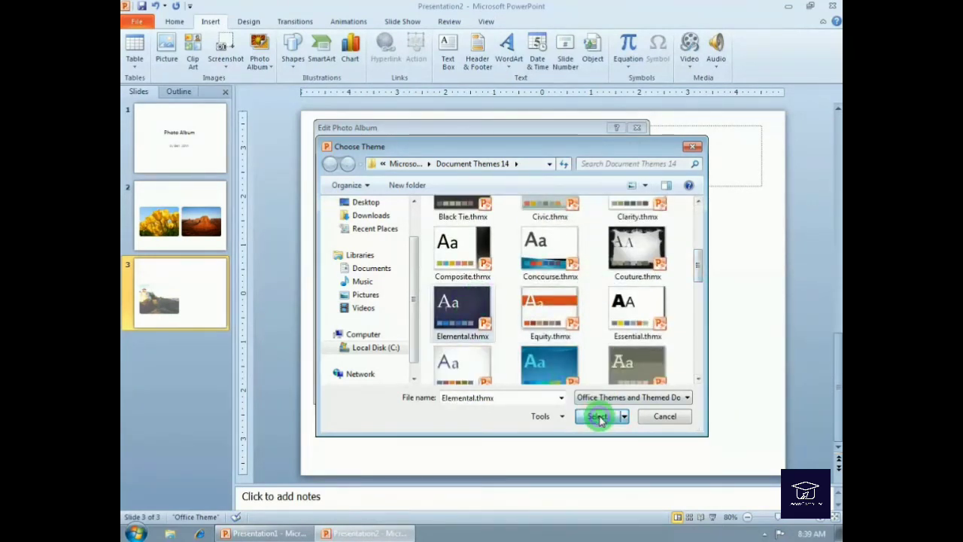
{"action": "left_click", "coordinate": [596, 416]}
{"action": "left_click", "coordinate": [566, 388]}
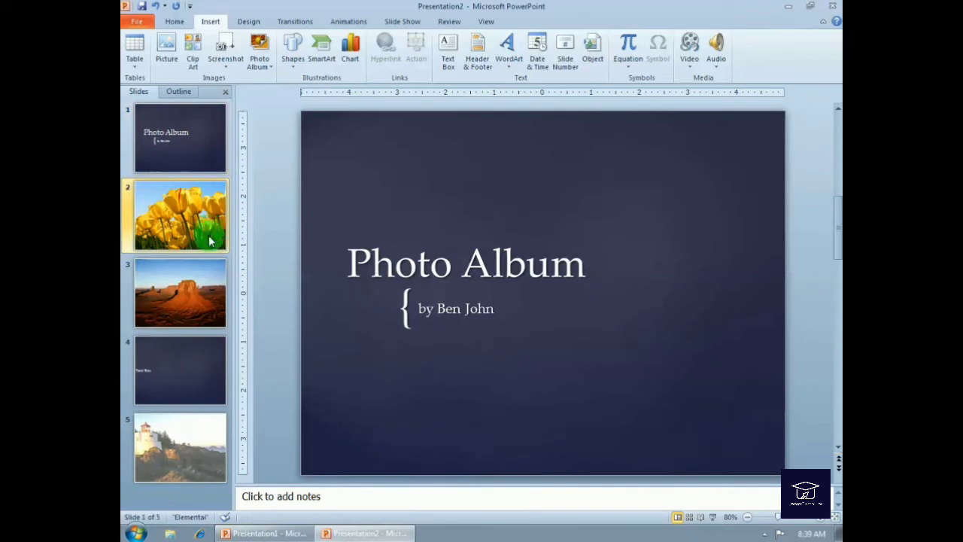
- Replace the placeholder text on slide 4 with Lighthouse
{"action": "left_click", "coordinate": [199, 380]}
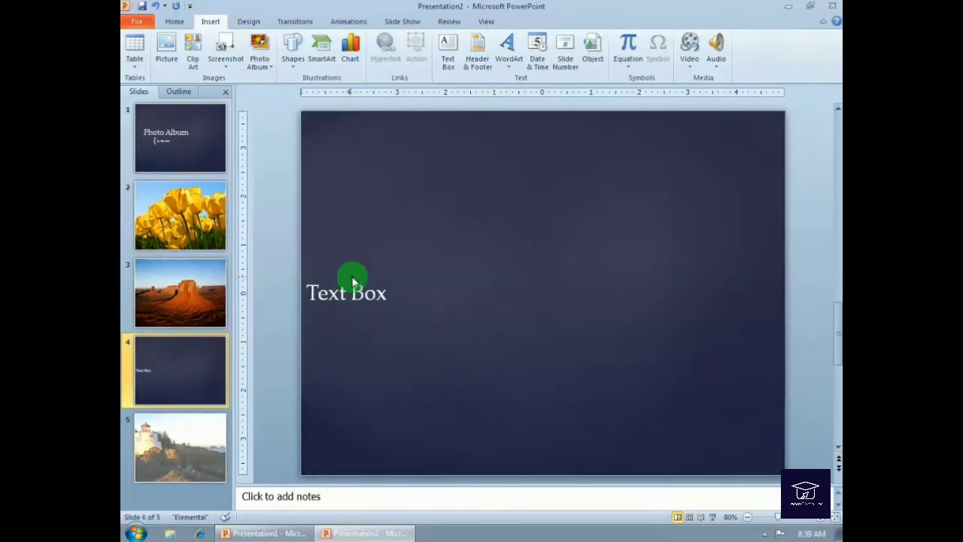
{"action": "left_click", "coordinate": [352, 293]}
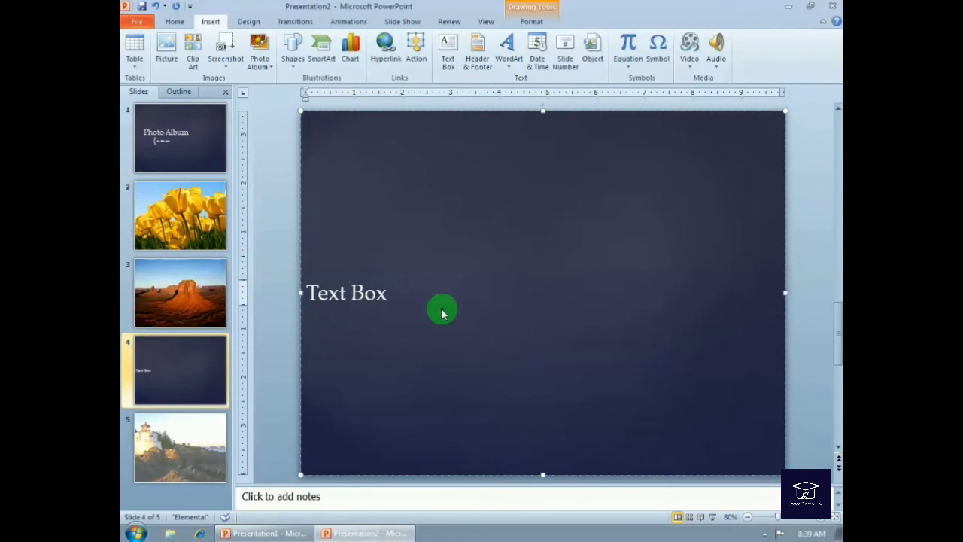
{"action": "key", "text": "ctrl+a"}
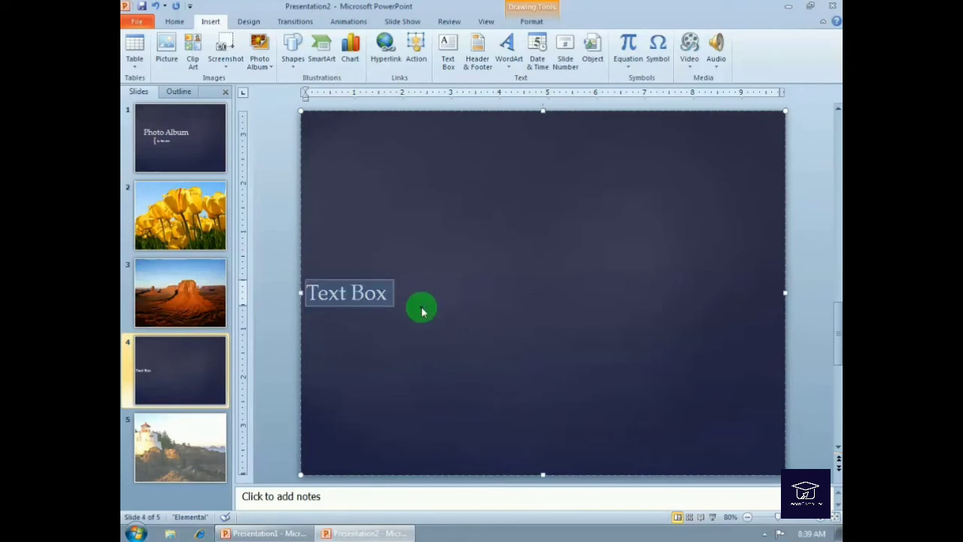
{"action": "key", "text": "Delete"}
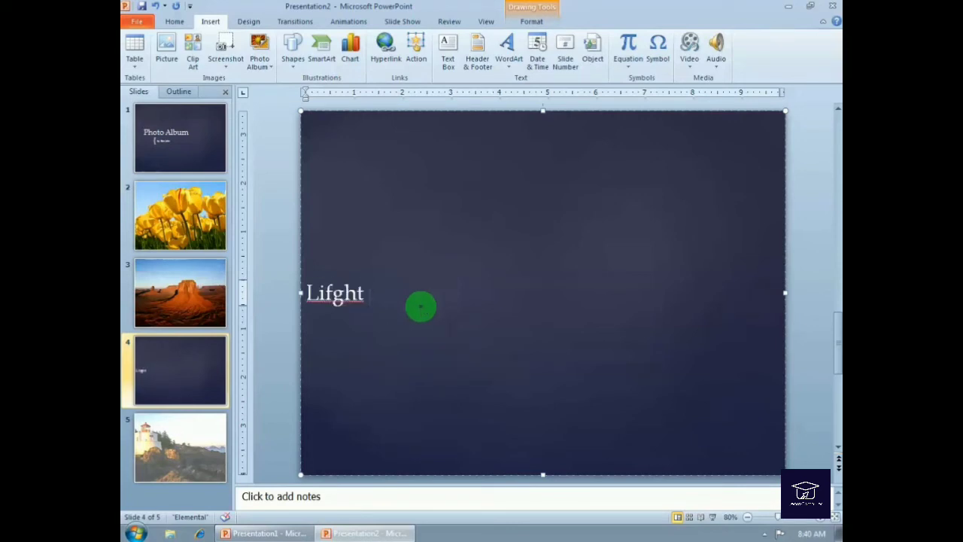
{"action": "key", "text": "BackSpace"}
{"action": "key", "text": "BackSpace"}
{"action": "key", "text": "BackSpace"}
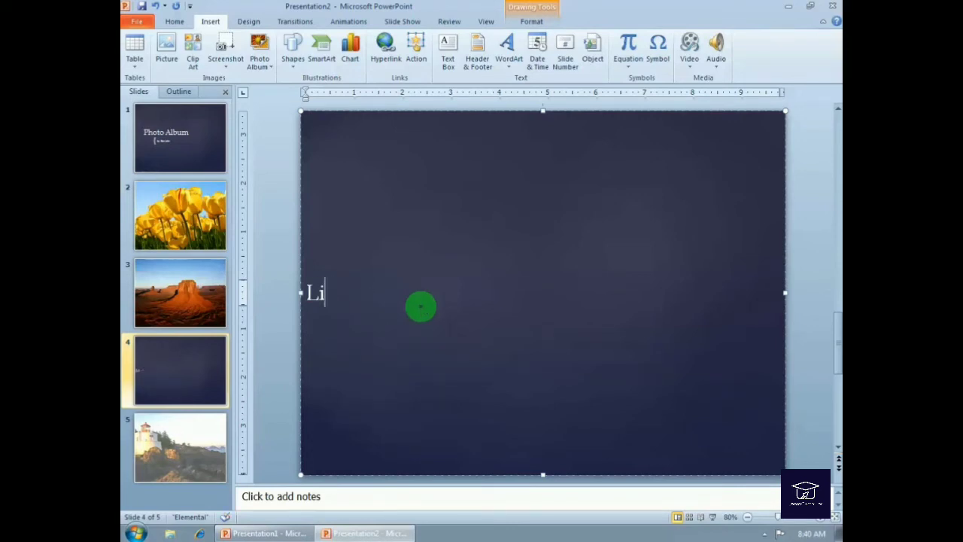
{"action": "type", "text": "ghthouse"}
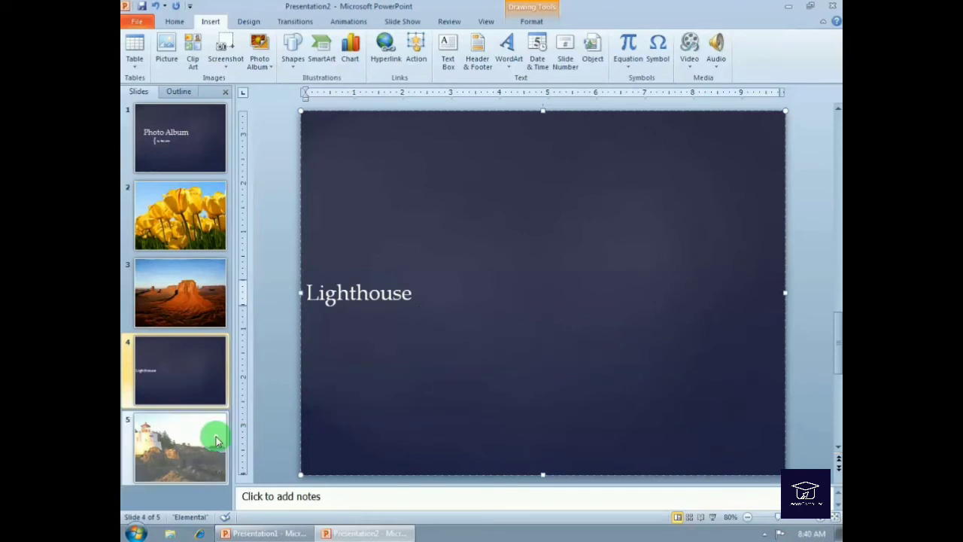
- Reopen the photo album editor, remove the text box, and set the picture layout to 2 pictures
{"action": "left_click", "coordinate": [211, 230]}
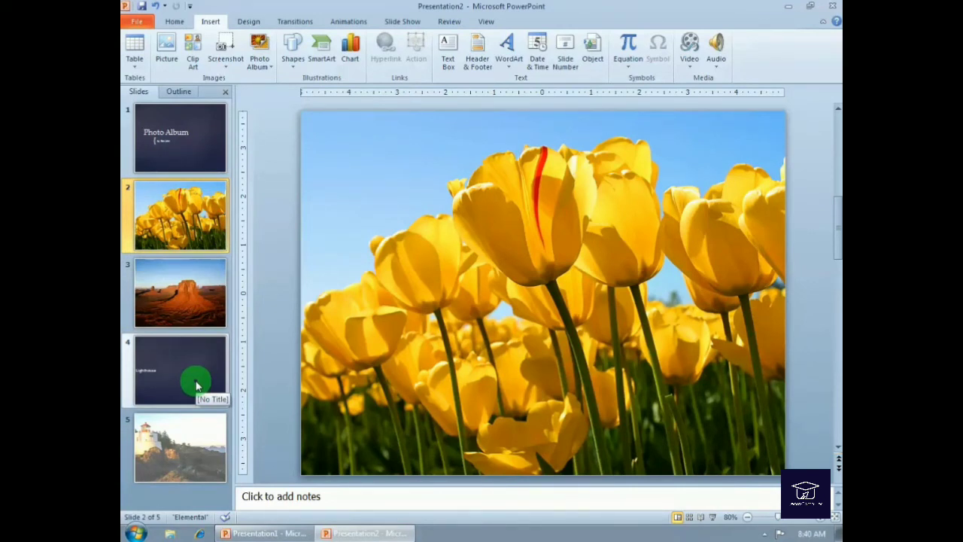
{"action": "left_click", "coordinate": [259, 63]}
{"action": "left_click", "coordinate": [281, 97]}
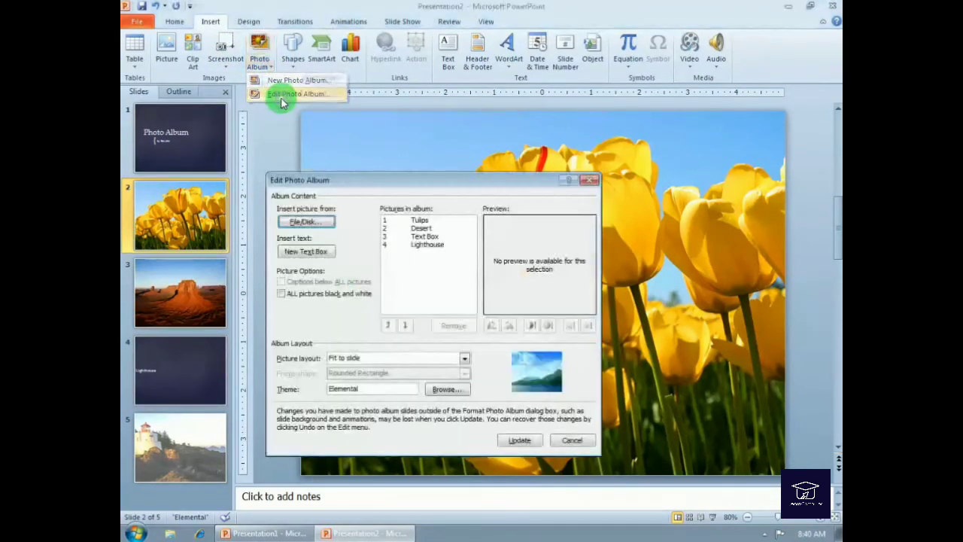
{"action": "left_click", "coordinate": [429, 238]}
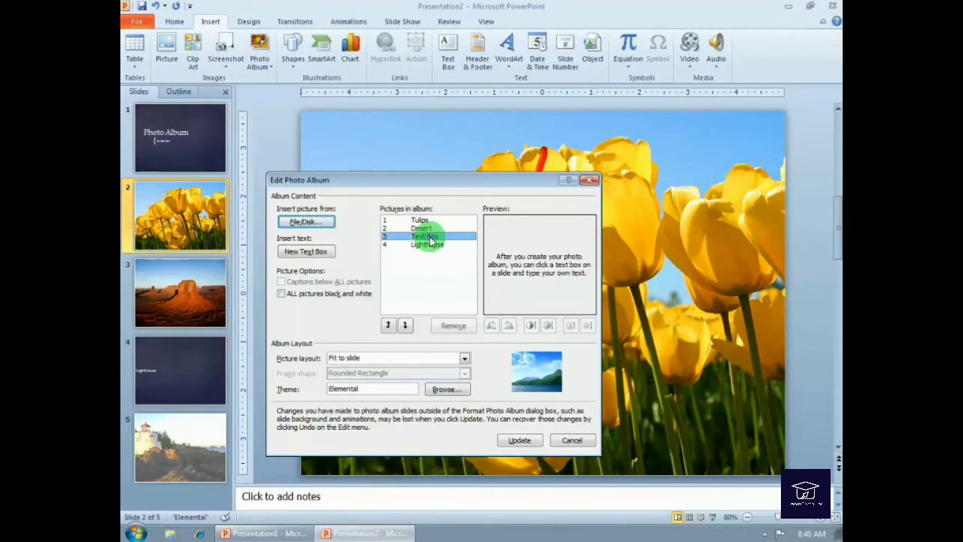
{"action": "left_click", "coordinate": [455, 327]}
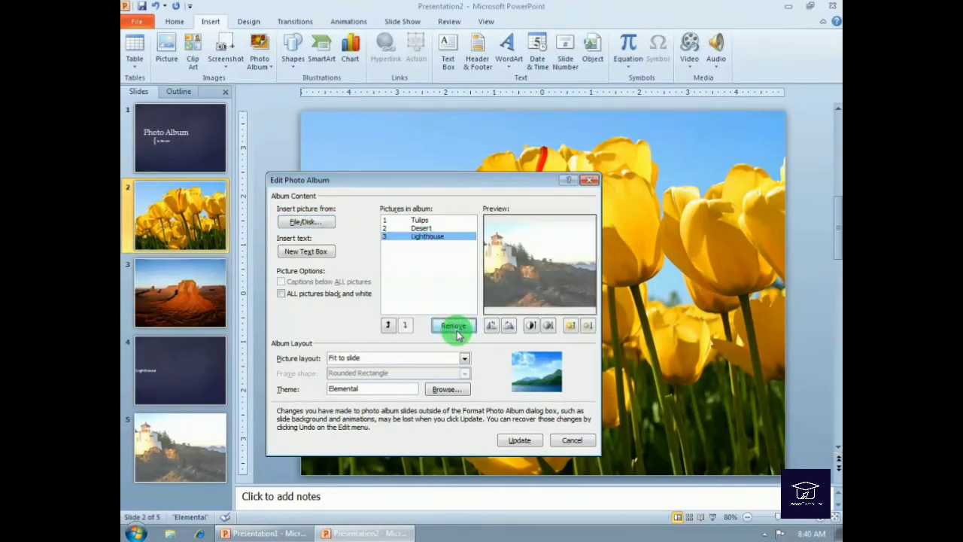
{"action": "left_click", "coordinate": [465, 359]}
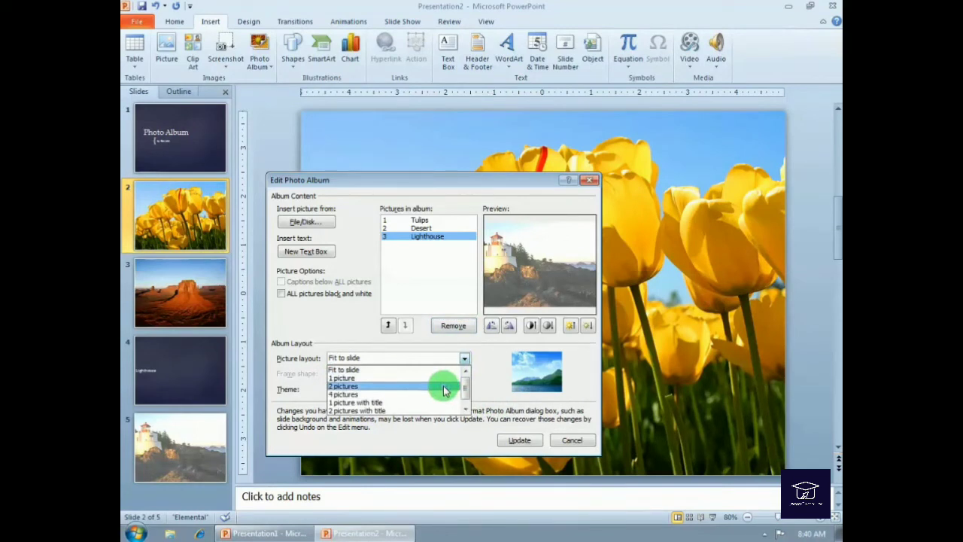
{"action": "left_click", "coordinate": [444, 386]}
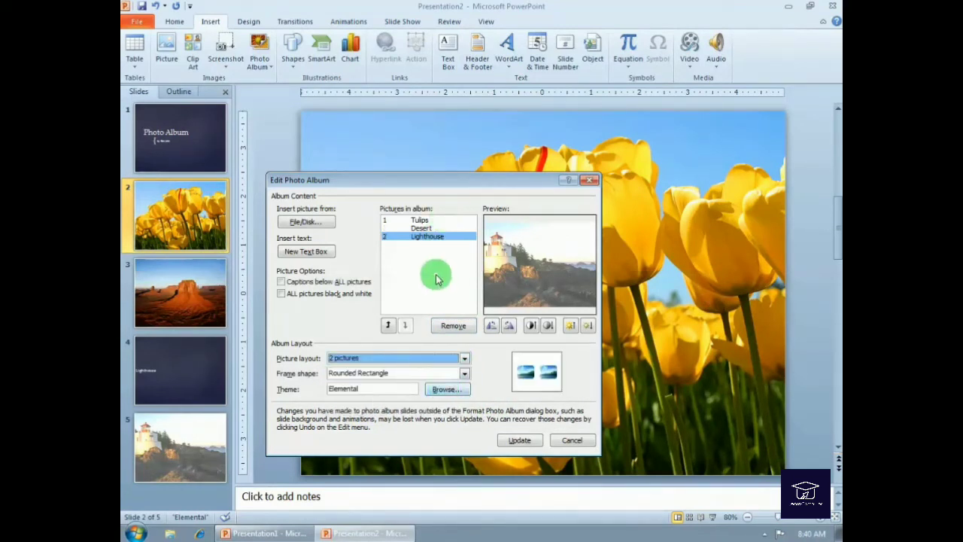
- Add a new text box and move it up to sit right after Tulips
{"action": "left_click", "coordinate": [315, 257]}
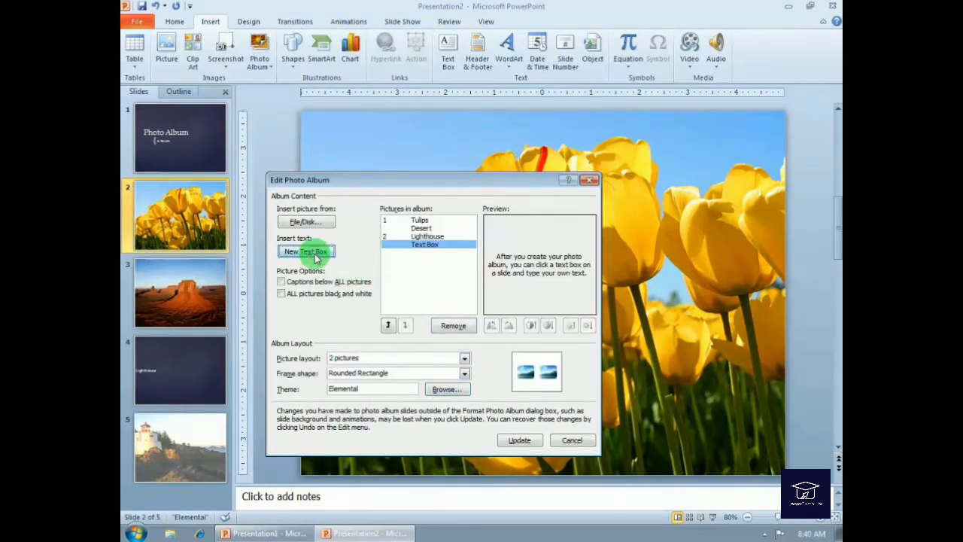
{"action": "left_click", "coordinate": [388, 325]}
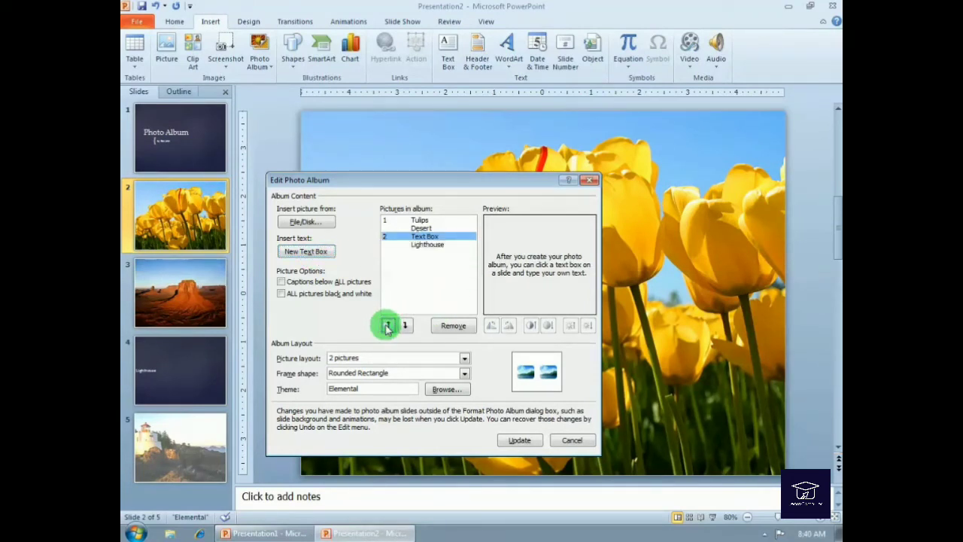
{"action": "left_click", "coordinate": [387, 325]}
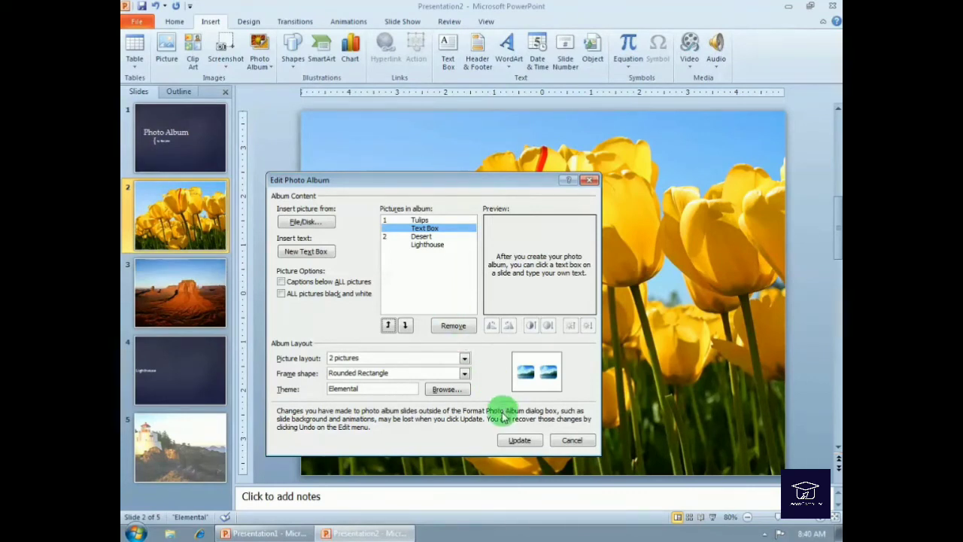
- Add another text box and move it down between Desert and Lighthouse
{"action": "left_click", "coordinate": [328, 261]}
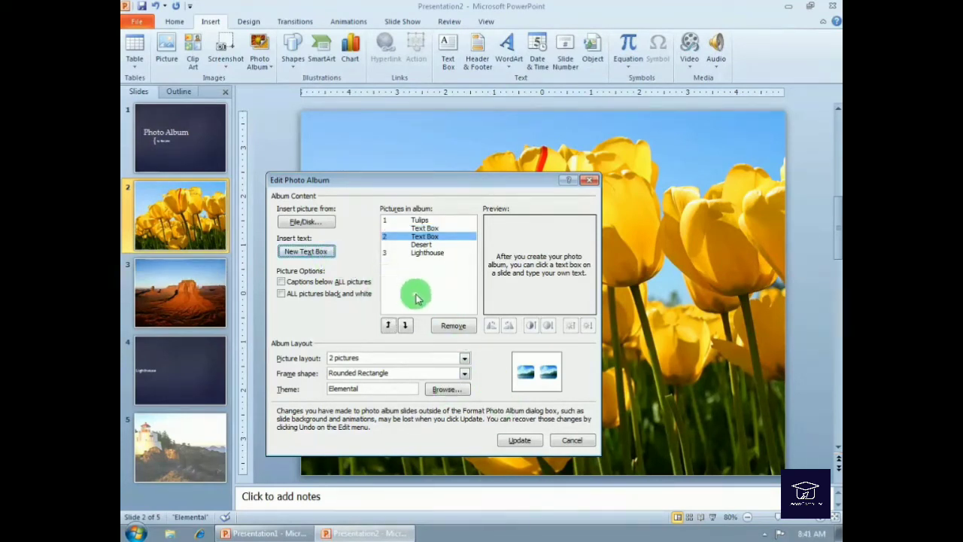
{"action": "left_click", "coordinate": [407, 325]}
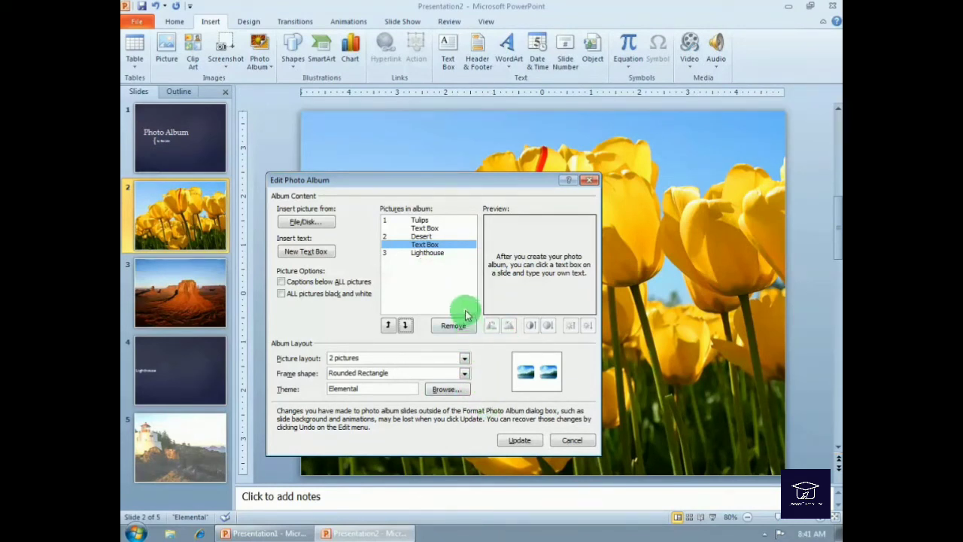
{"action": "left_click", "coordinate": [440, 254]}
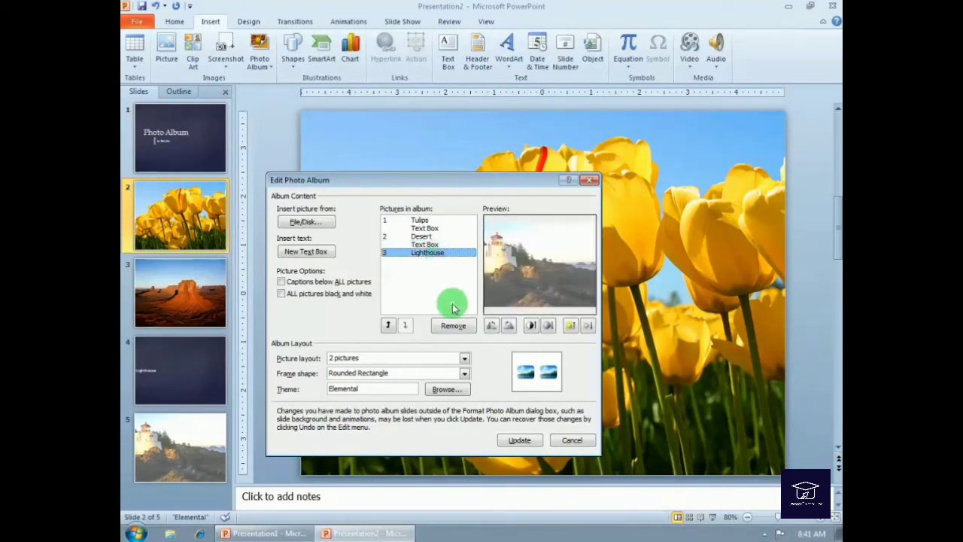
- Add a text box after Lighthouse in the album and update the photo album
{"action": "left_click", "coordinate": [310, 252]}
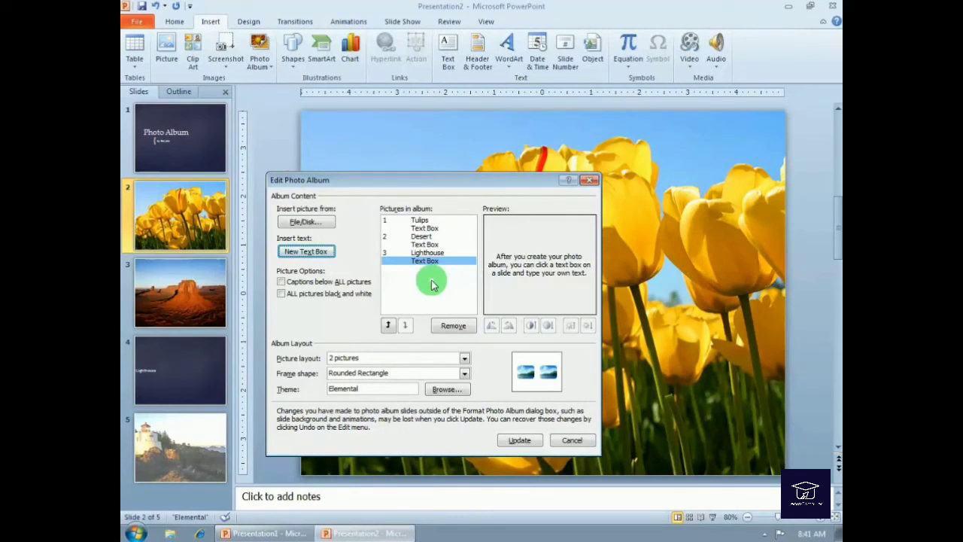
{"action": "left_click", "coordinate": [516, 441]}
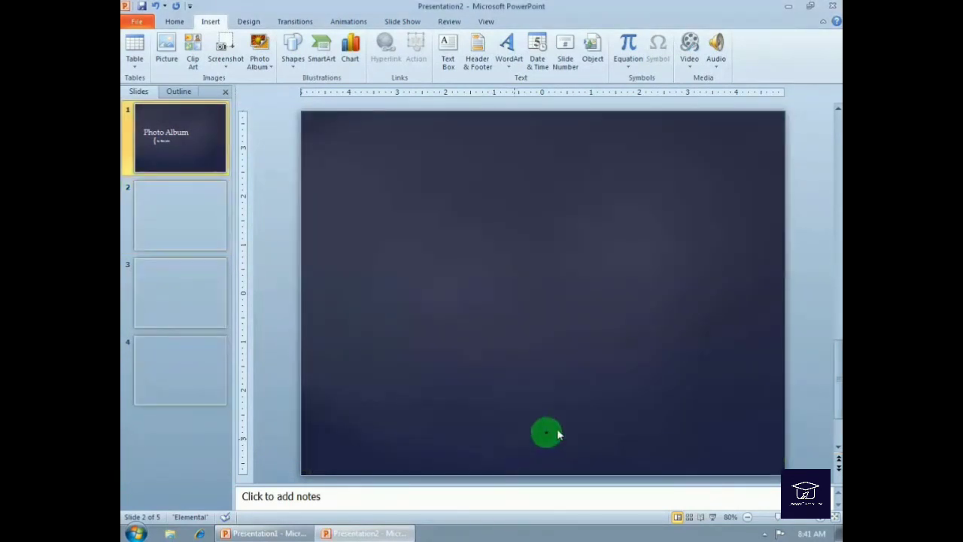
{"action": "left_click", "coordinate": [189, 235]}
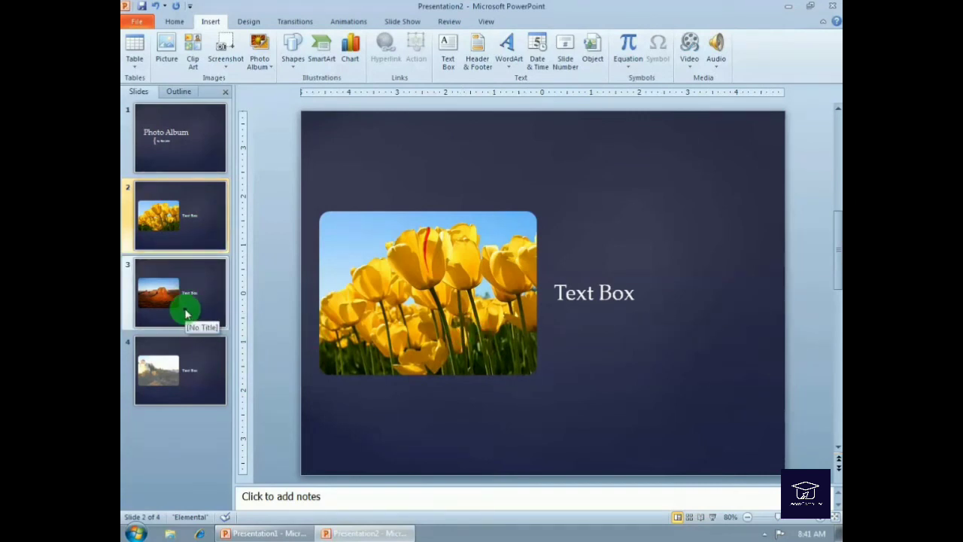
{"action": "left_click", "coordinate": [190, 359]}
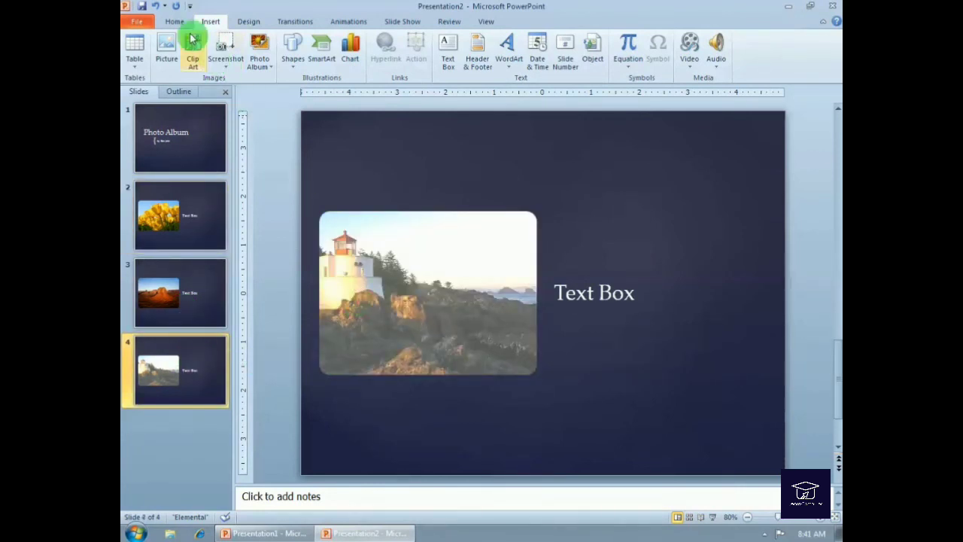
- Save the presentation as Photo Album.pptx in the Exercises folder
{"action": "left_click", "coordinate": [142, 6]}
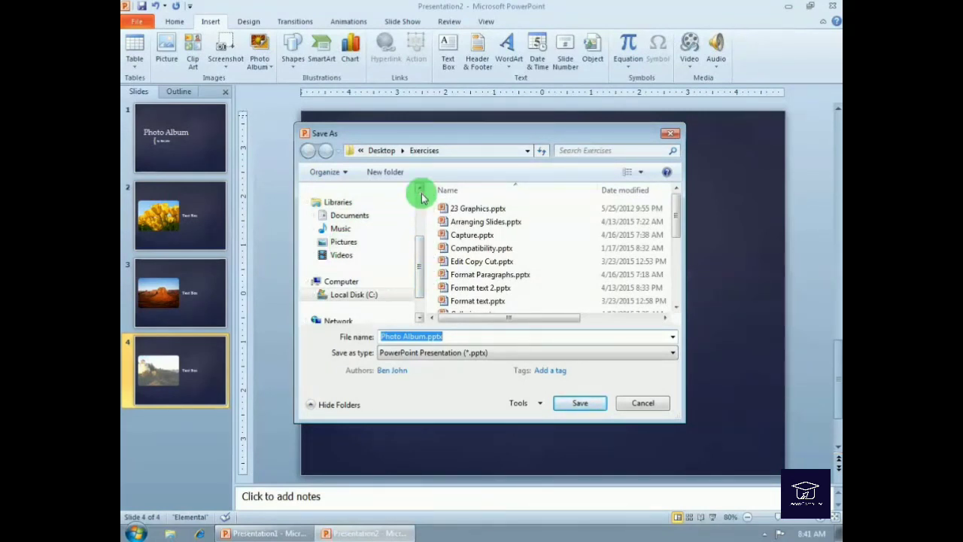
{"action": "left_click", "coordinate": [586, 404]}
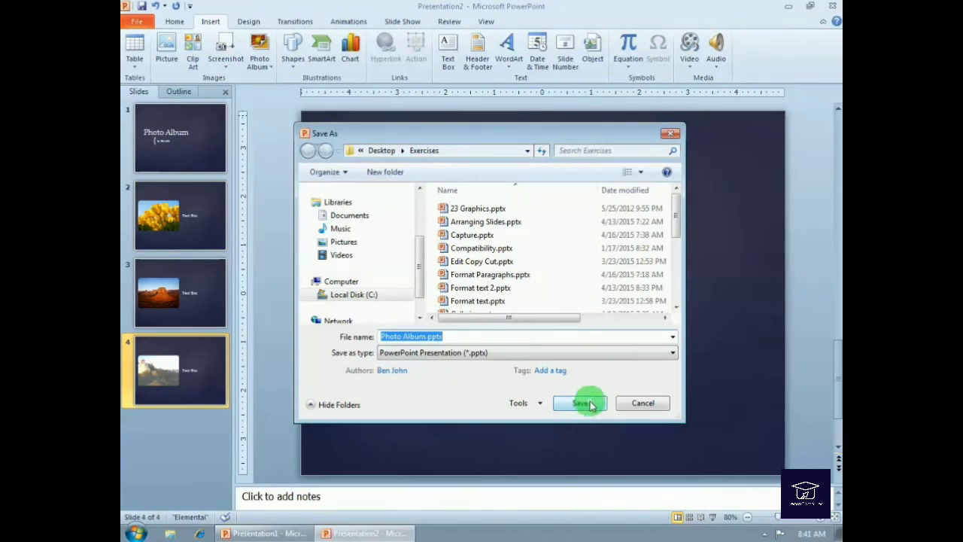
{"action": "left_click", "coordinate": [590, 405]}
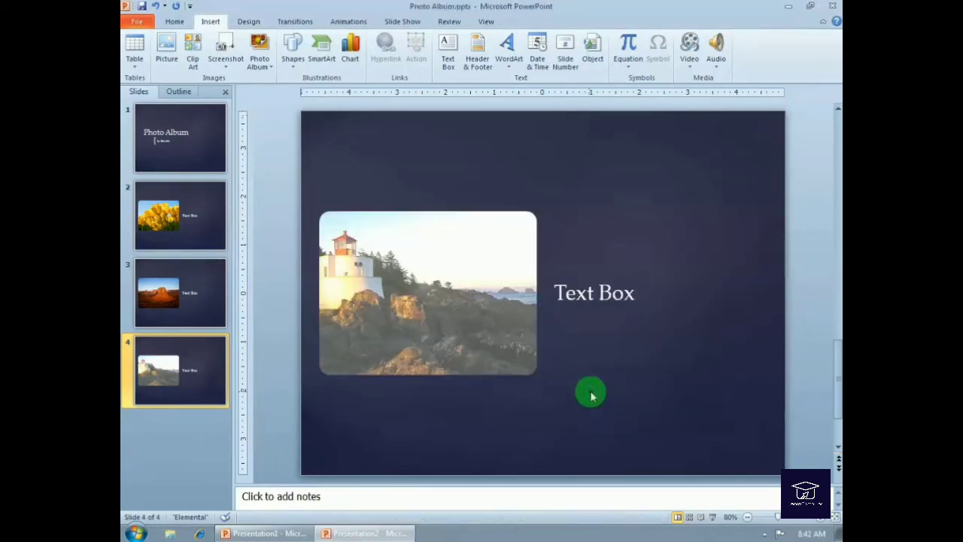